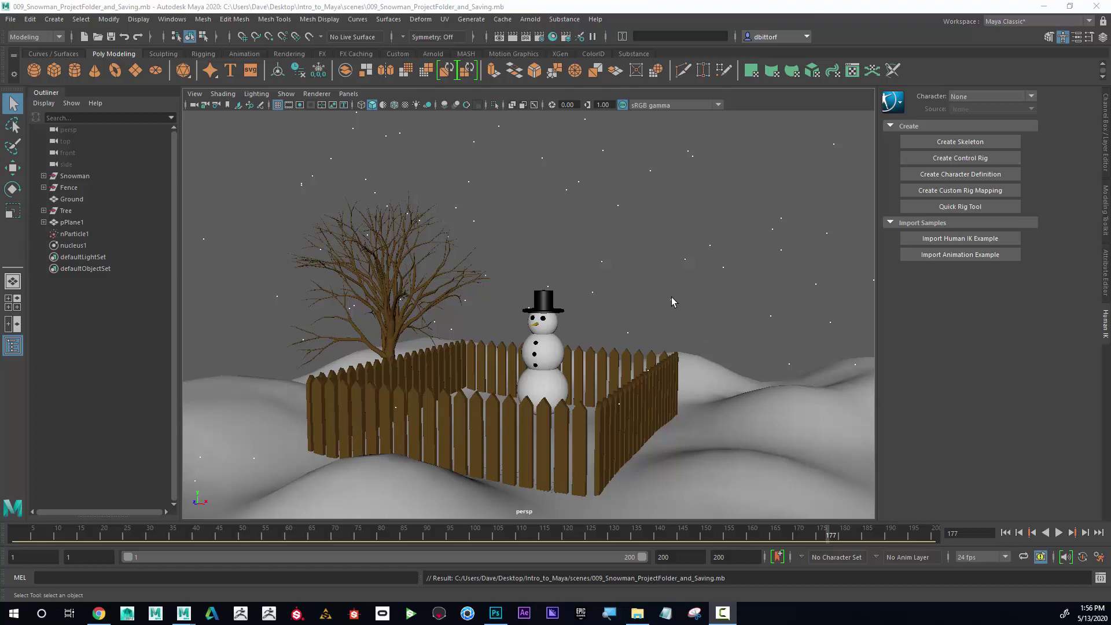
Create a new polygon plane, pPlane2, from Create > Polygon Primitives > Plane
{"action": "left_click", "coordinate": [54, 20]}
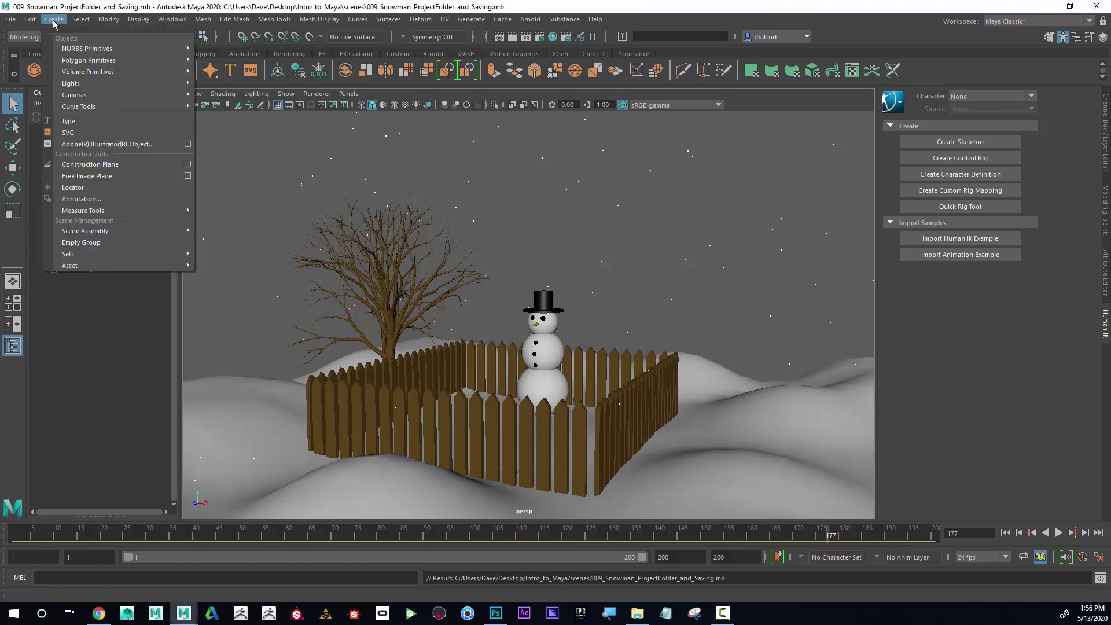
{"action": "mouse_move", "coordinate": [71, 62]}
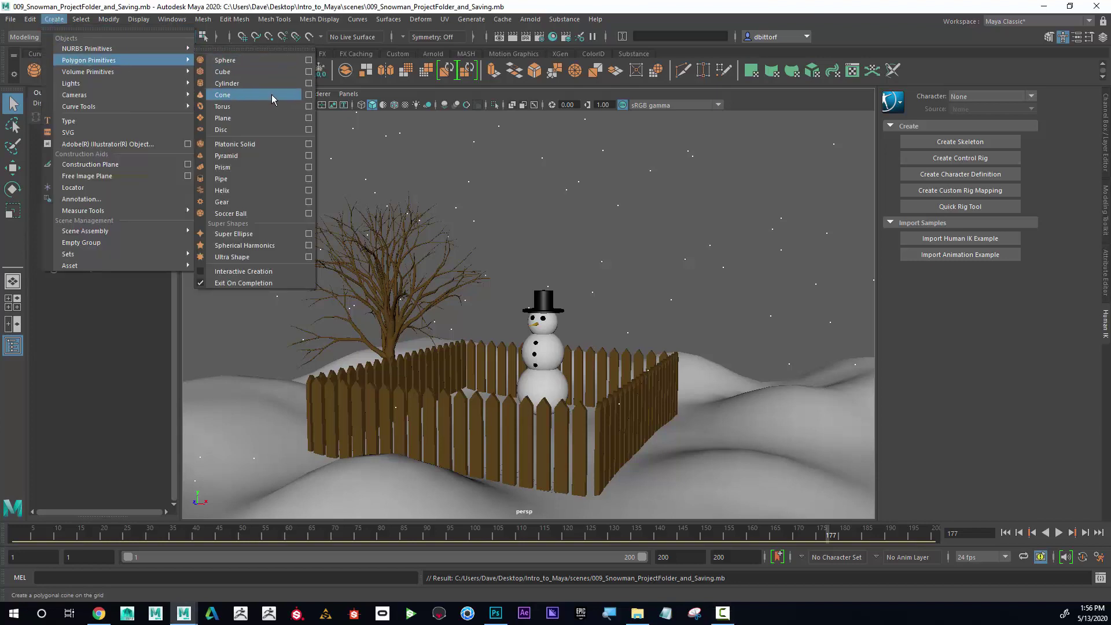
{"action": "left_click", "coordinate": [275, 118]}
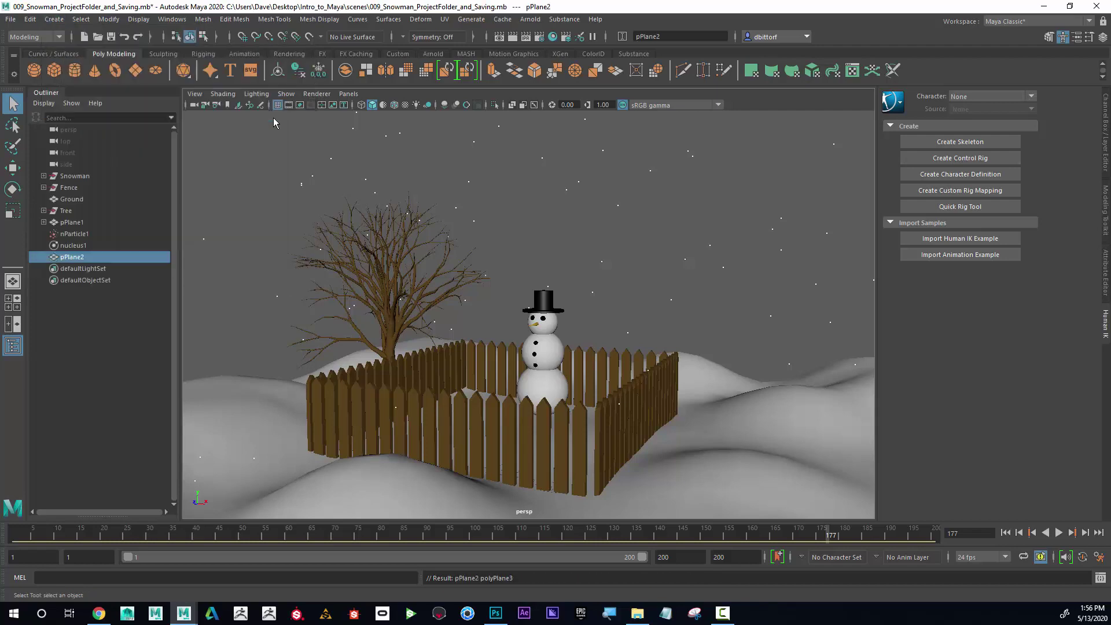
Raise pPlane2 up beside the snowman and slide it right past the fence
{"action": "left_click", "coordinate": [12, 168]}
{"action": "left_click_drag", "start_coordinate": [572, 315], "coordinate": [564, 356], "text": "alt"}
{"action": "left_click_drag", "start_coordinate": [496, 404], "coordinate": [497, 321]}
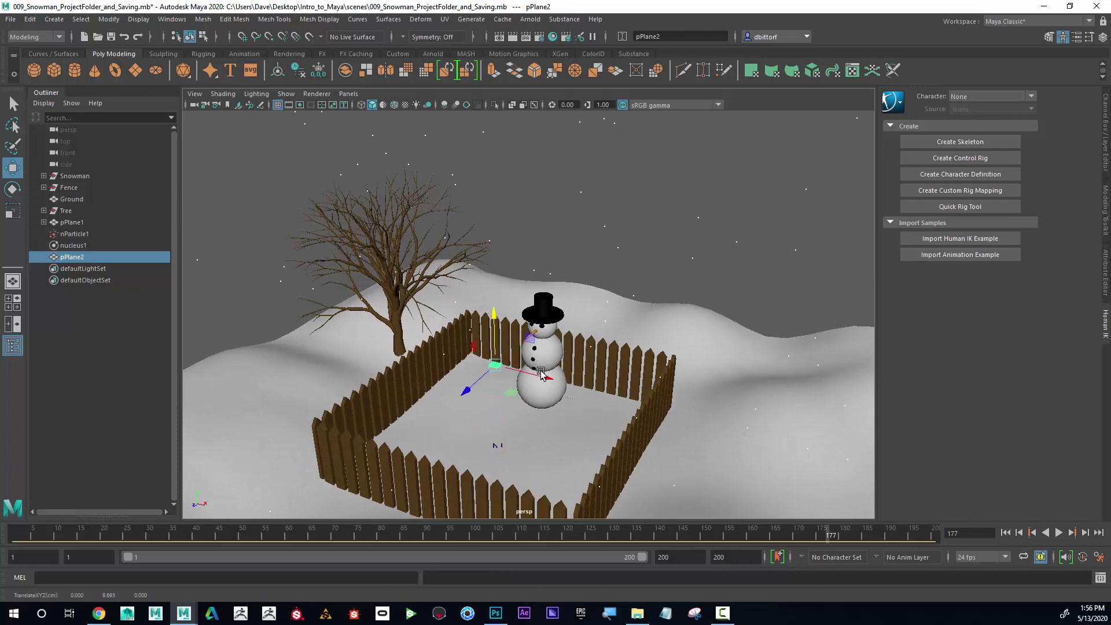
{"action": "left_click_drag", "start_coordinate": [565, 380], "coordinate": [695, 365]}
Rotate the plane upright to face the camera and show the Channel Box
{"action": "left_click", "coordinate": [17, 191]}
{"action": "left_click_drag", "start_coordinate": [587, 315], "coordinate": [603, 343]}
{"action": "right_click_drag", "start_coordinate": [529, 343], "coordinate": [726, 366], "text": "alt"}
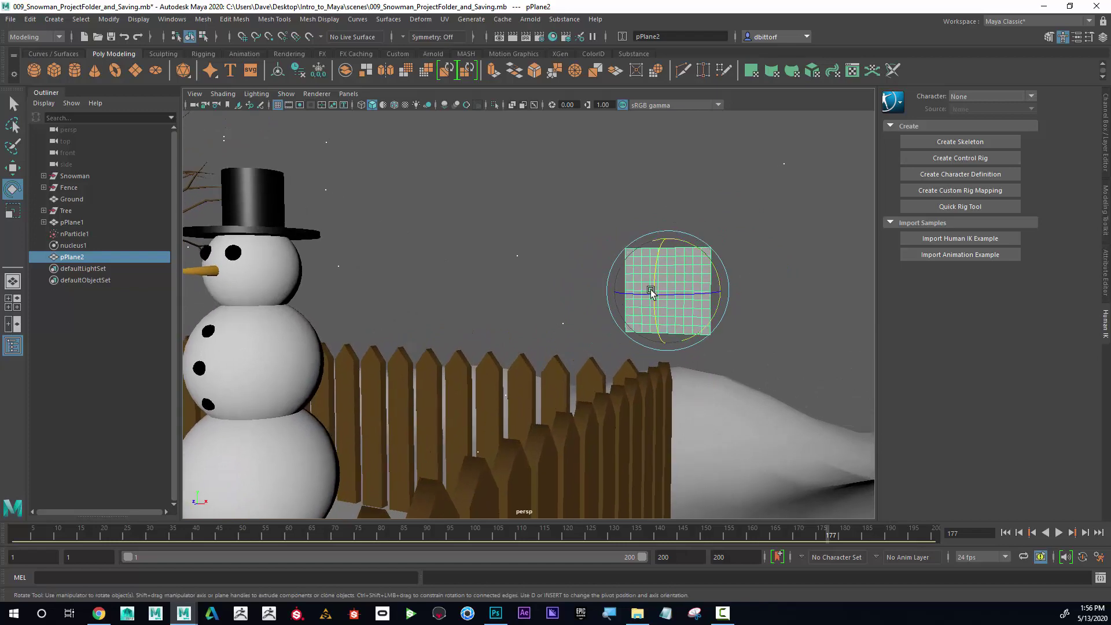
{"action": "right_click_drag", "start_coordinate": [697, 303], "coordinate": [720, 328], "text": "alt"}
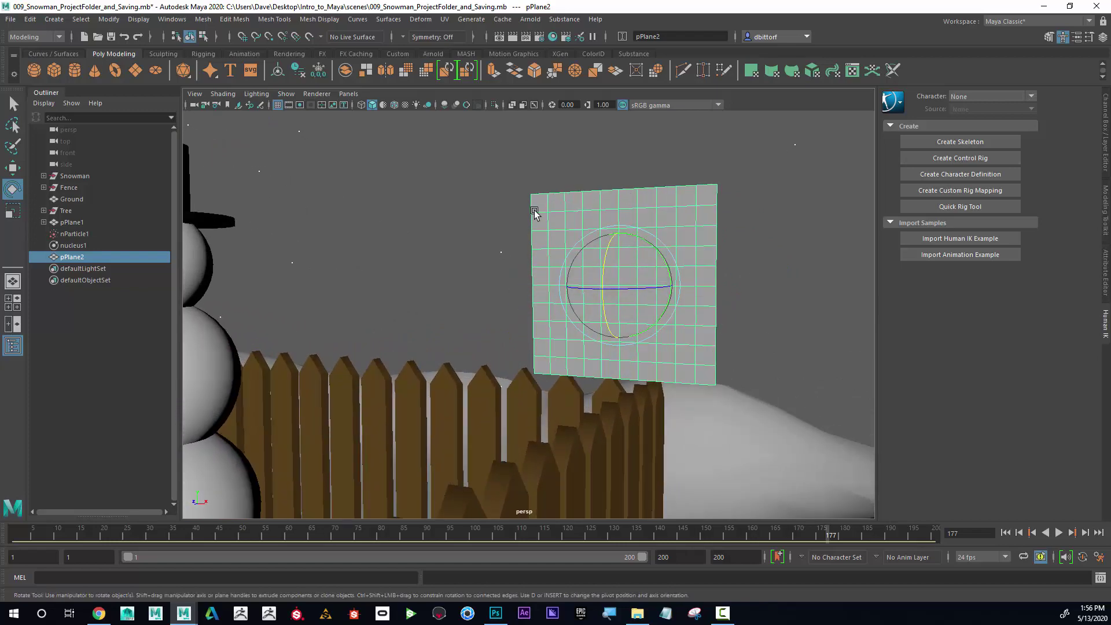
{"action": "left_click", "coordinate": [1103, 38]}
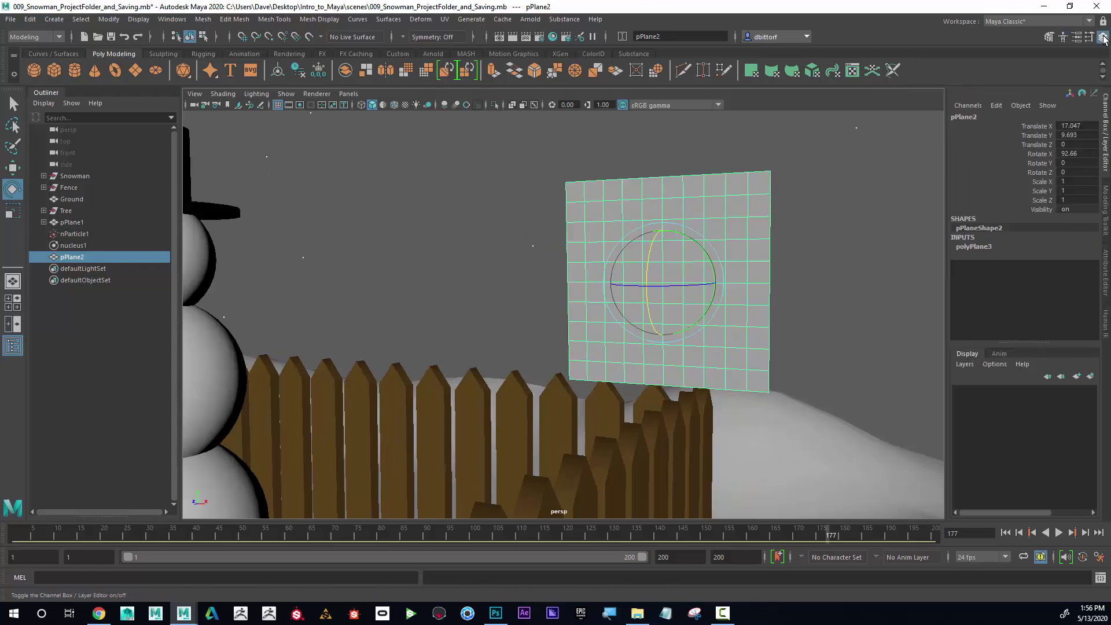
Set polyPlane3's Subdivisions Width and Subdivisions Height both to 1, making the plane one face
{"action": "left_click", "coordinate": [977, 248]}
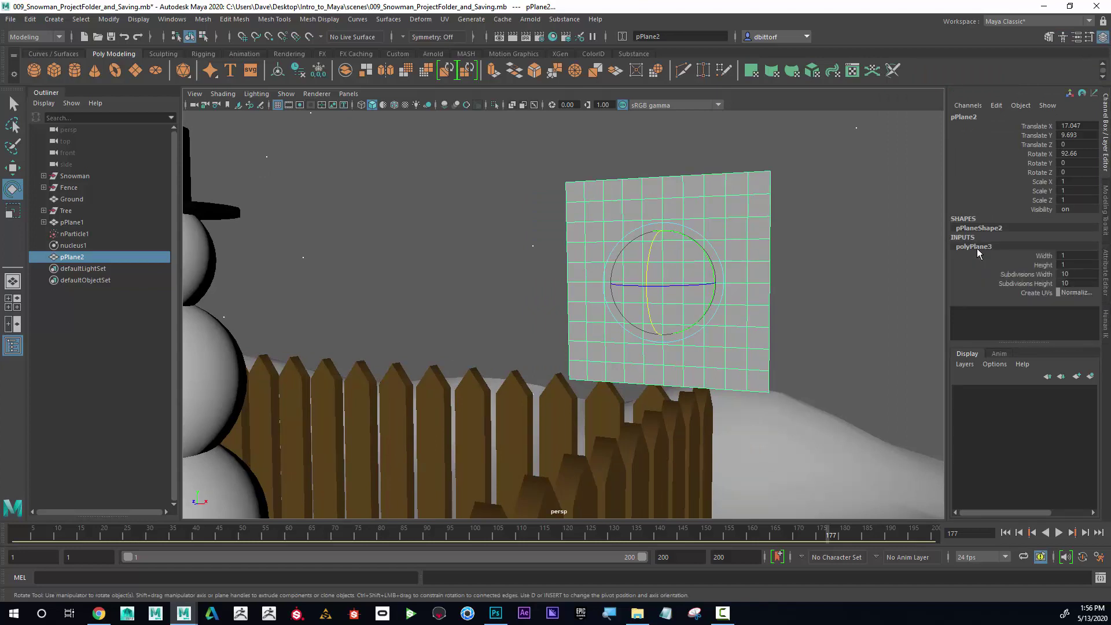
{"action": "left_click", "coordinate": [1076, 274]}
{"action": "type", "text": "1"}
{"action": "left_click", "coordinate": [1067, 283]}
{"action": "type", "text": "1"}
{"action": "key", "text": "Return"}
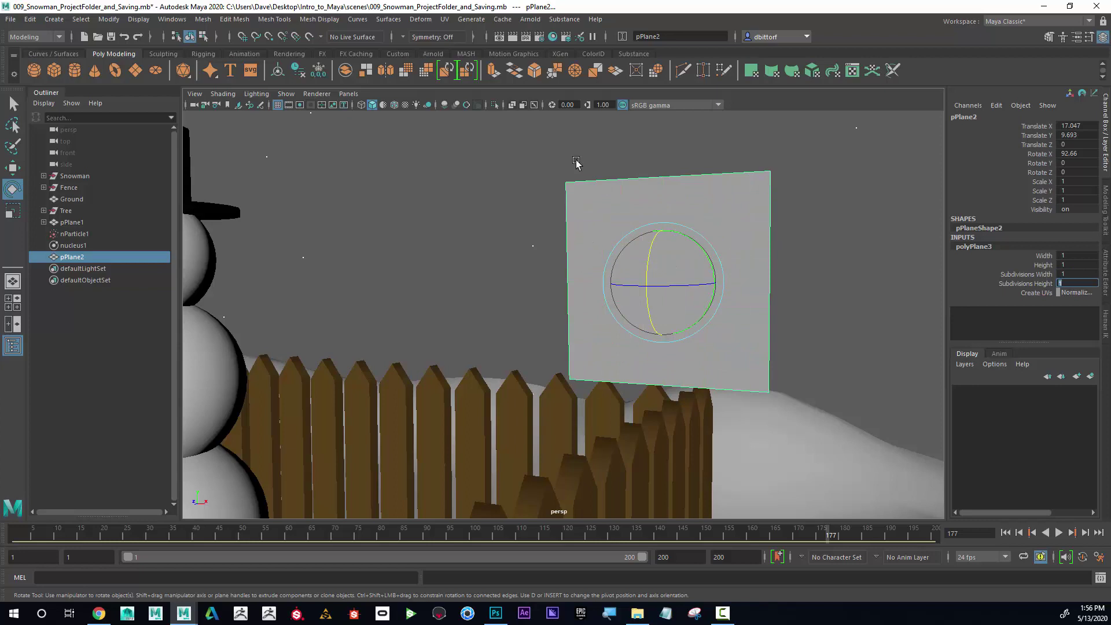
{"action": "mouse_move", "coordinate": [625, 149]}
{"action": "right_mouse_down", "text": "alt"}
{"action": "mouse_move", "coordinate": [608, 148]}
{"action": "mouse_move", "coordinate": [631, 160]}
{"action": "right_mouse_up", "text": "alt"}
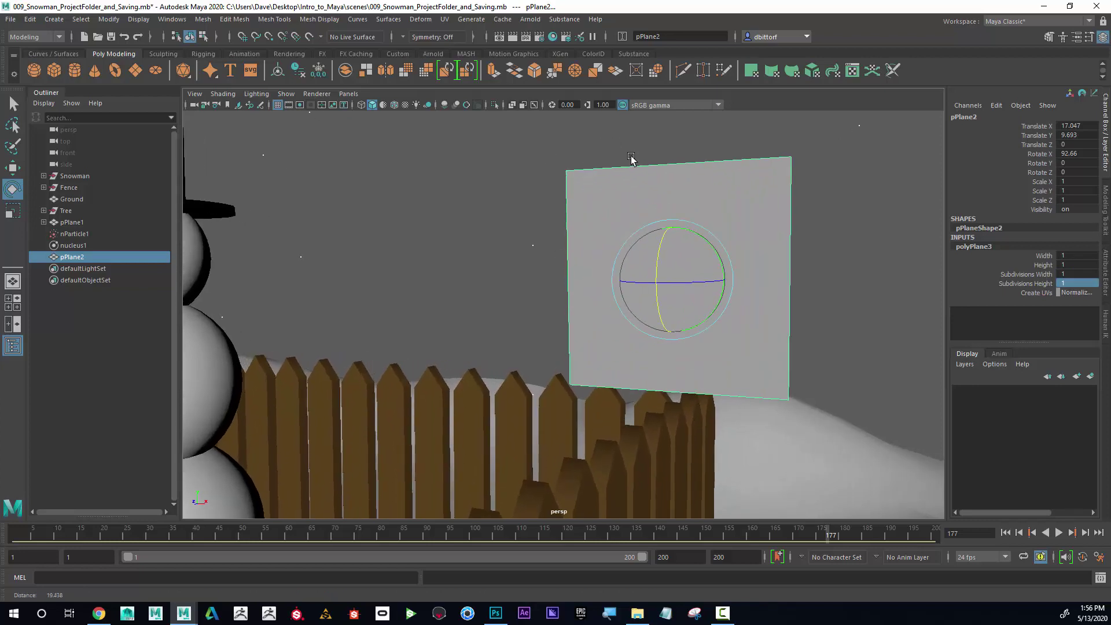
{"action": "middle_click_drag", "start_coordinate": [640, 167], "coordinate": [571, 184], "text": "alt"}
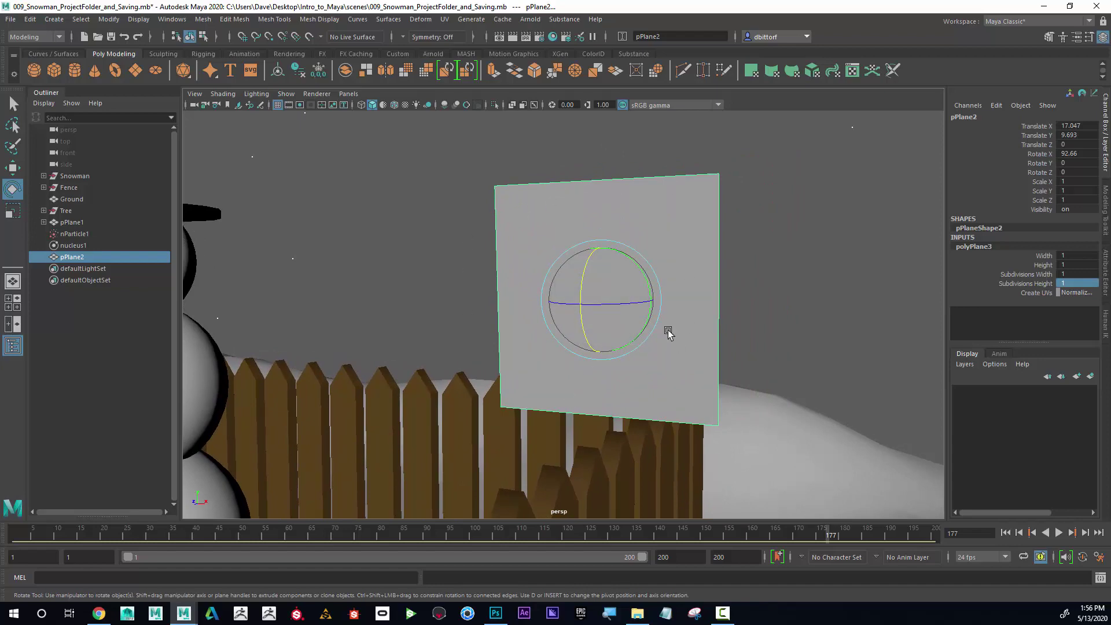
{"action": "right_click_drag", "start_coordinate": [813, 342], "coordinate": [557, 314], "text": "alt"}
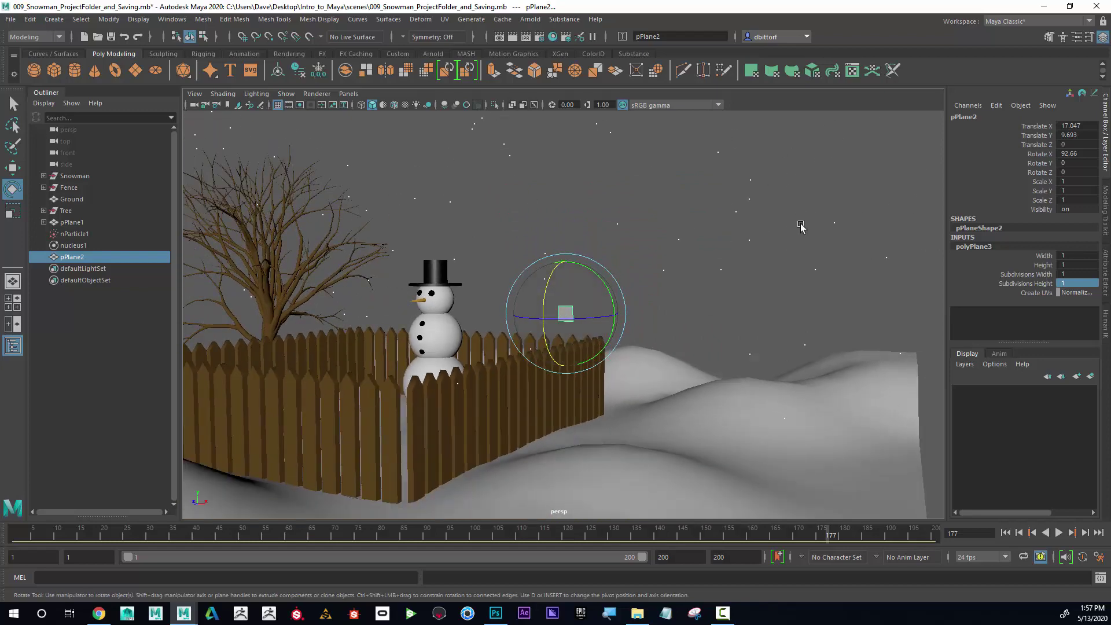
{"action": "right_click_drag", "start_coordinate": [478, 298], "coordinate": [908, 293], "text": "alt"}
{"action": "middle_click_drag", "start_coordinate": [860, 276], "coordinate": [820, 272], "text": "alt"}
{"action": "scroll", "coordinate": [799, 267], "scroll_direction": "up", "scroll_amount": 1}
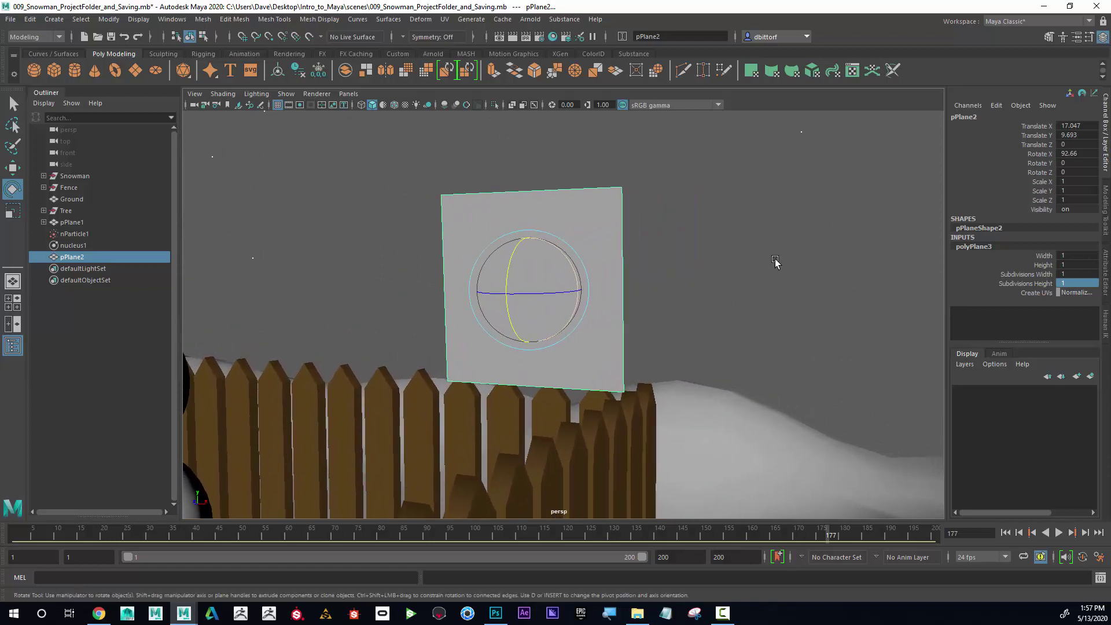
Assign a new Lambert material (lambert6) to the plane
{"action": "right_click", "coordinate": [548, 220]}
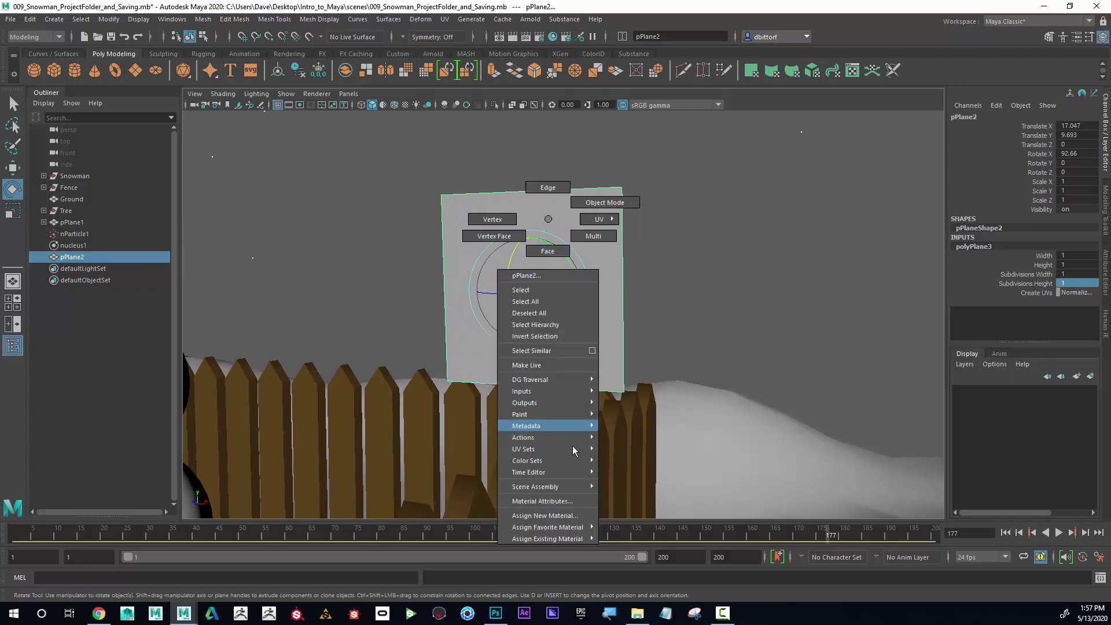
{"action": "left_click", "coordinate": [581, 519]}
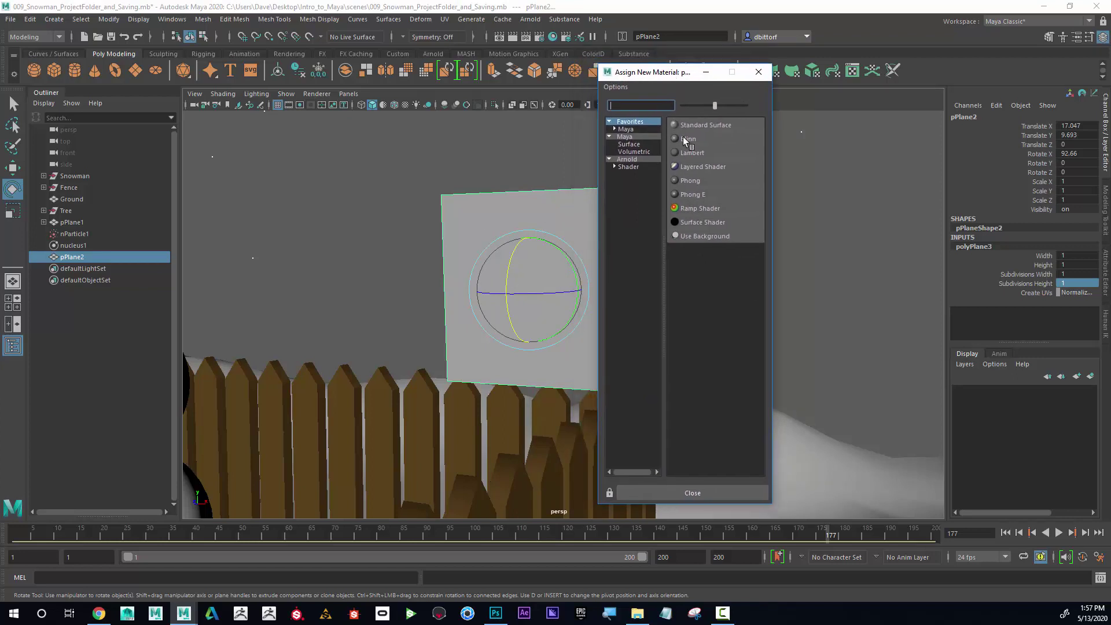
{"action": "left_click", "coordinate": [692, 153]}
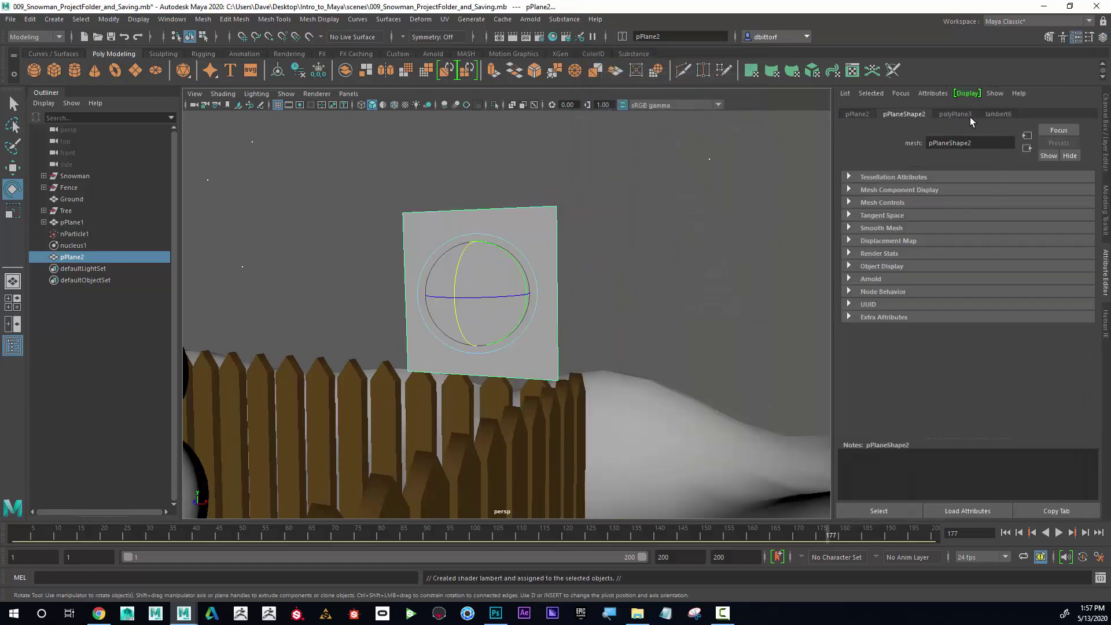
Bring up the lambert6 Color map's Create Render Node texture choices
{"action": "left_click", "coordinate": [995, 113]}
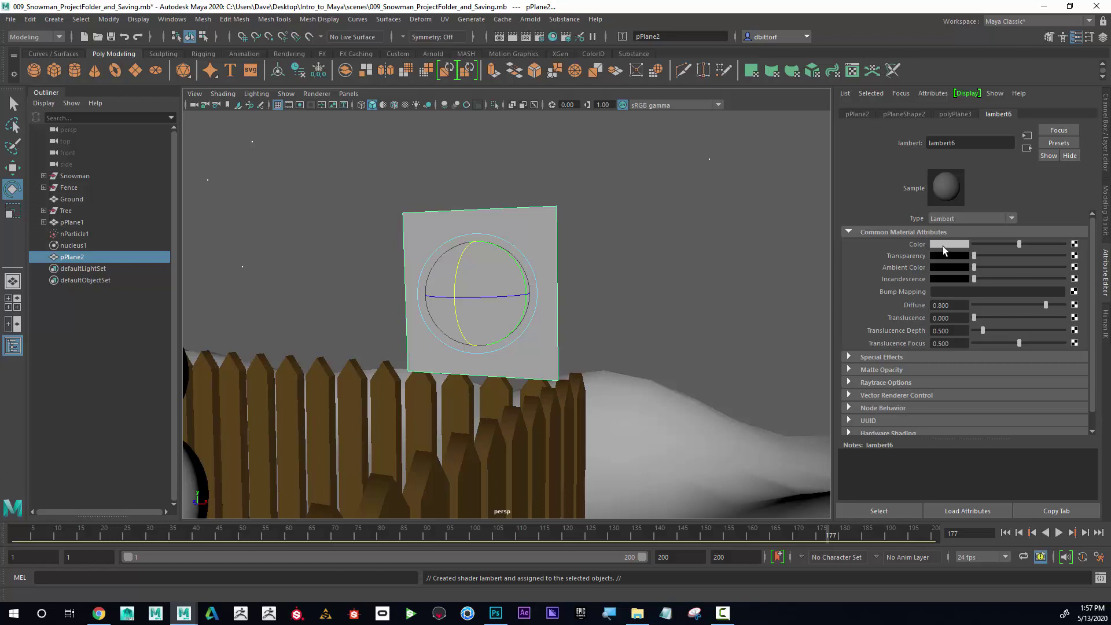
{"action": "left_click", "coordinate": [1075, 244]}
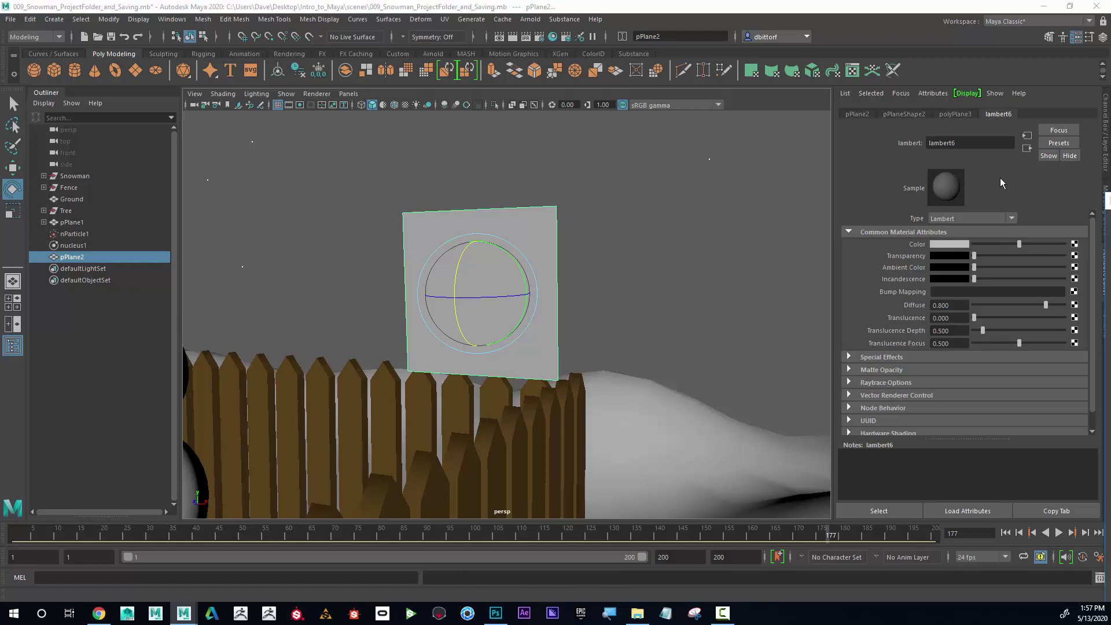
{"action": "left_click_drag", "start_coordinate": [702, 113], "coordinate": [659, 106]}
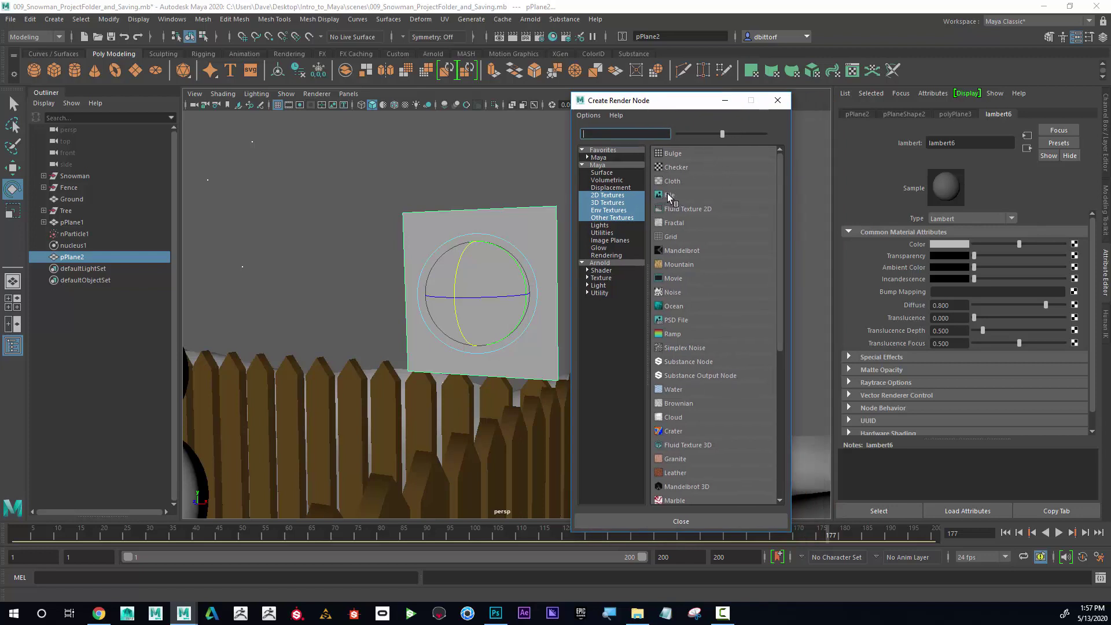
Connect a file1 texture to lambert6's Color, leaving its image unset for now
{"action": "left_click", "coordinate": [670, 195]}
{"action": "left_click", "coordinate": [1077, 272]}
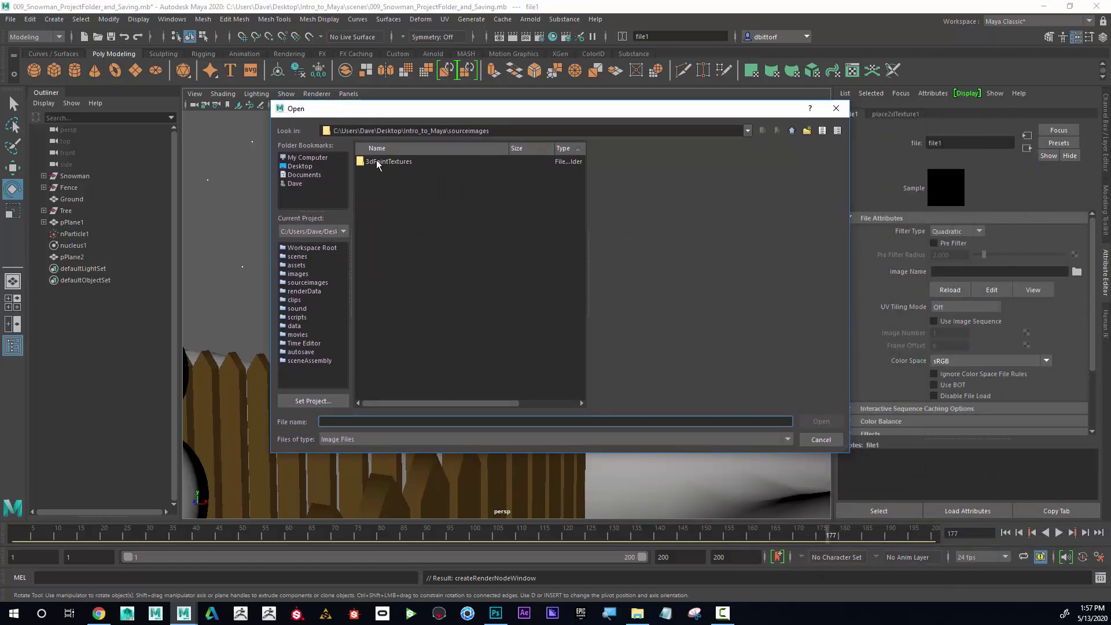
{"action": "left_click", "coordinate": [821, 440]}
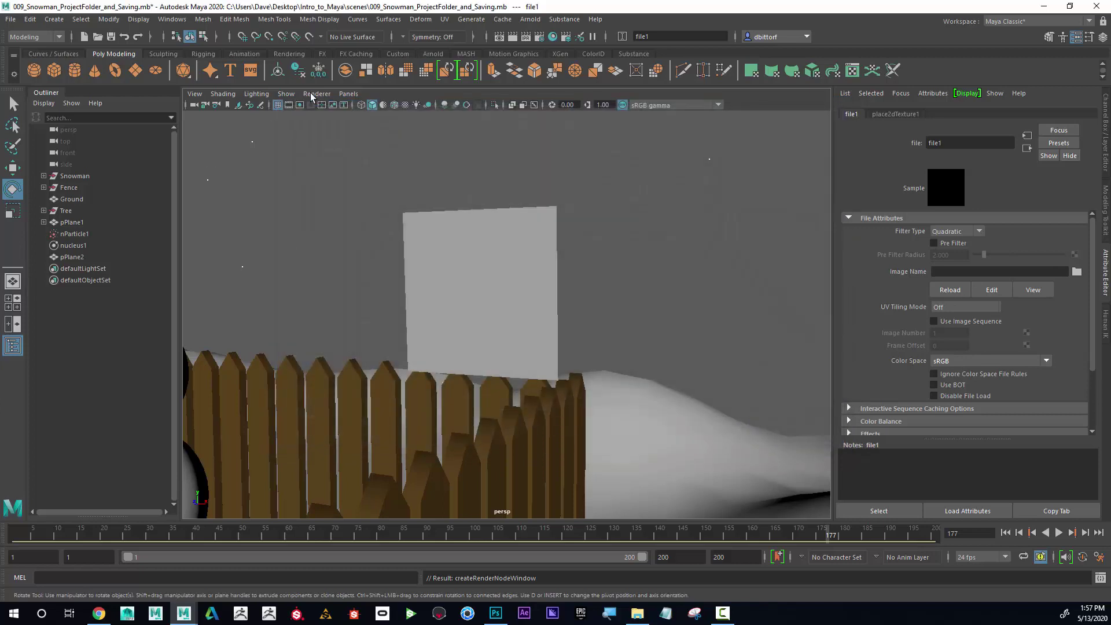
{"action": "left_click", "coordinate": [11, 19]}
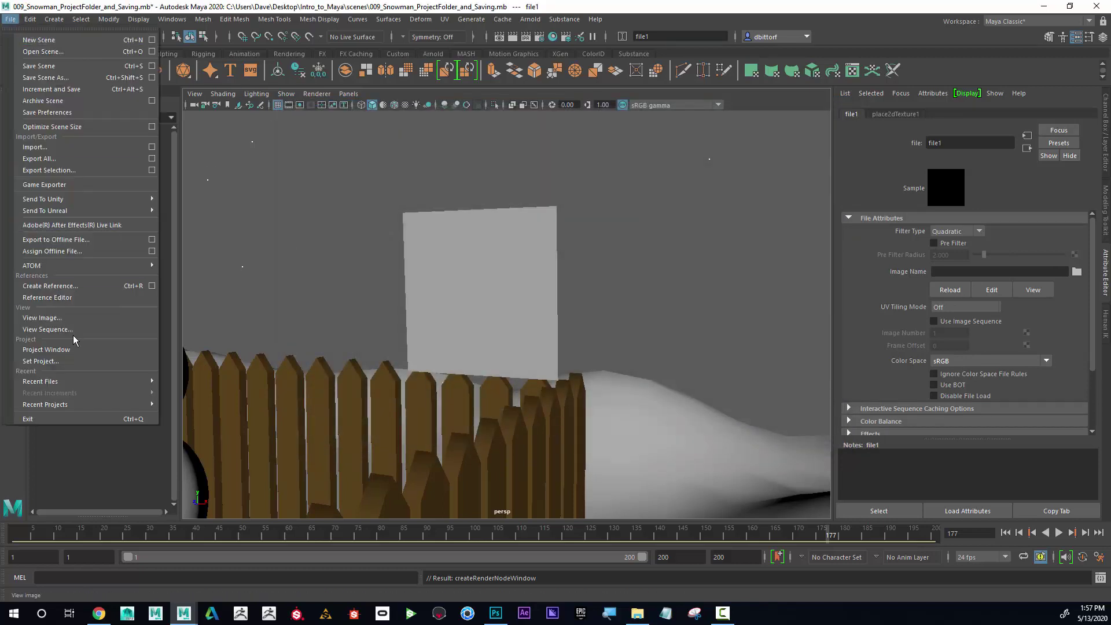
Set the Snowman folder as the current project and browse for file1's image
{"action": "left_click", "coordinate": [84, 360]}
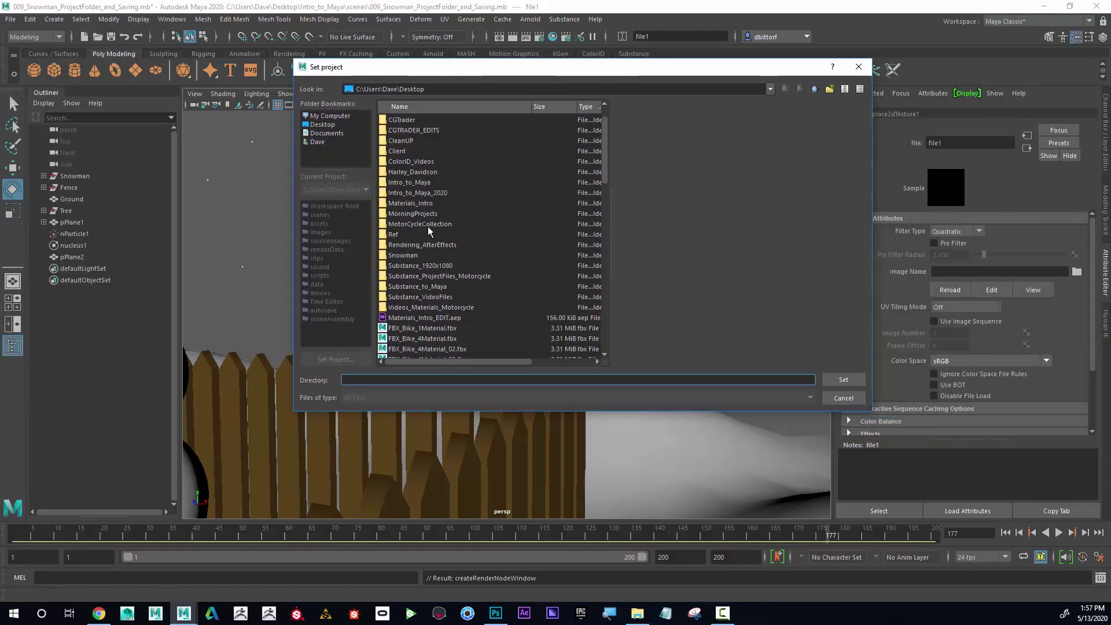
{"action": "scroll", "coordinate": [429, 227], "scroll_direction": "up", "scroll_amount": 2}
{"action": "left_click", "coordinate": [412, 287]}
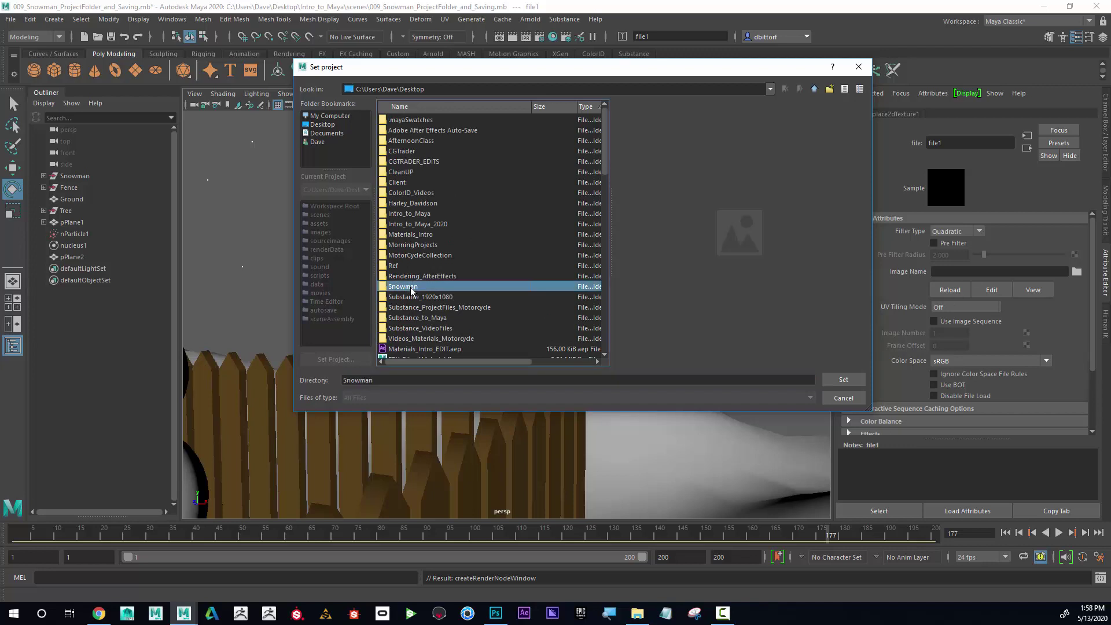
{"action": "left_click", "coordinate": [836, 380]}
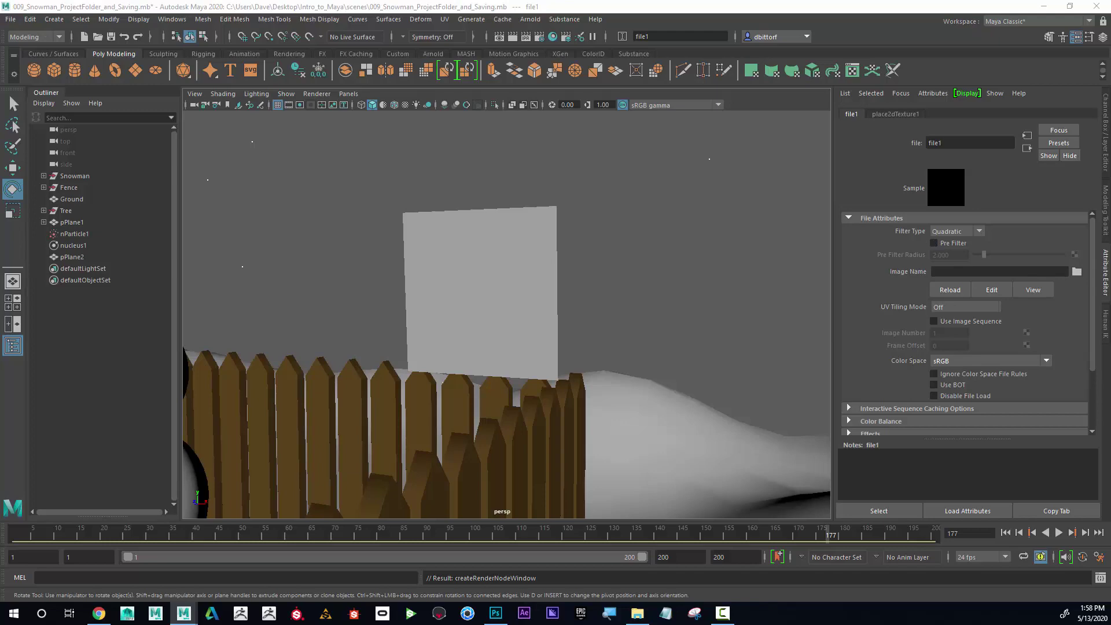
{"action": "left_click", "coordinate": [1077, 272]}
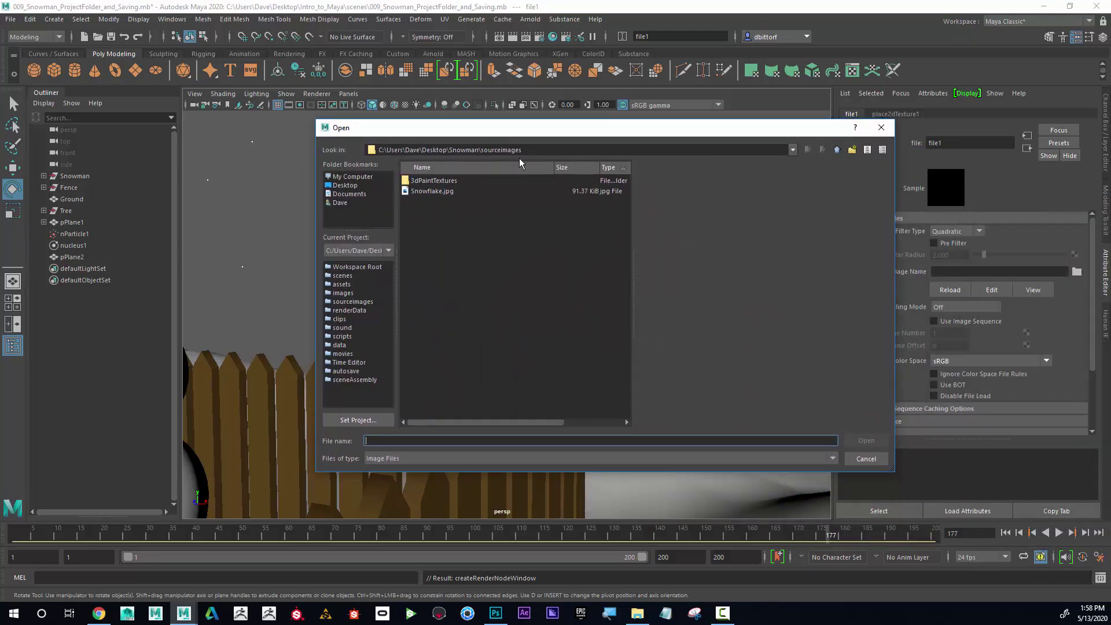
Load Snowflake.jpg from sourceimages as file1's image
{"action": "left_click", "coordinate": [429, 193]}
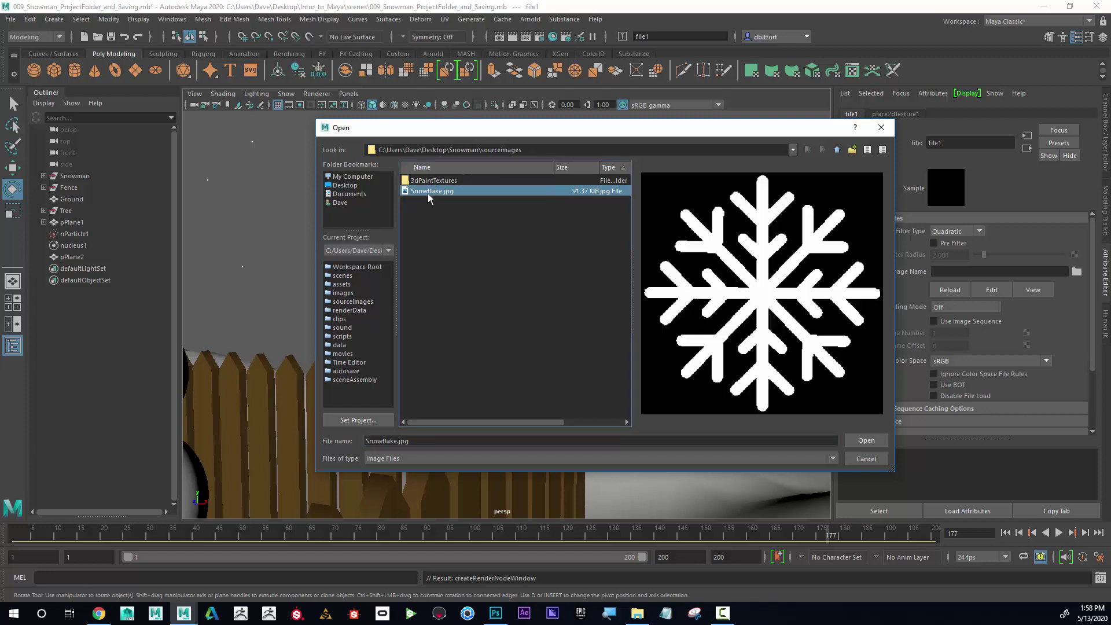
{"action": "left_click", "coordinate": [865, 440]}
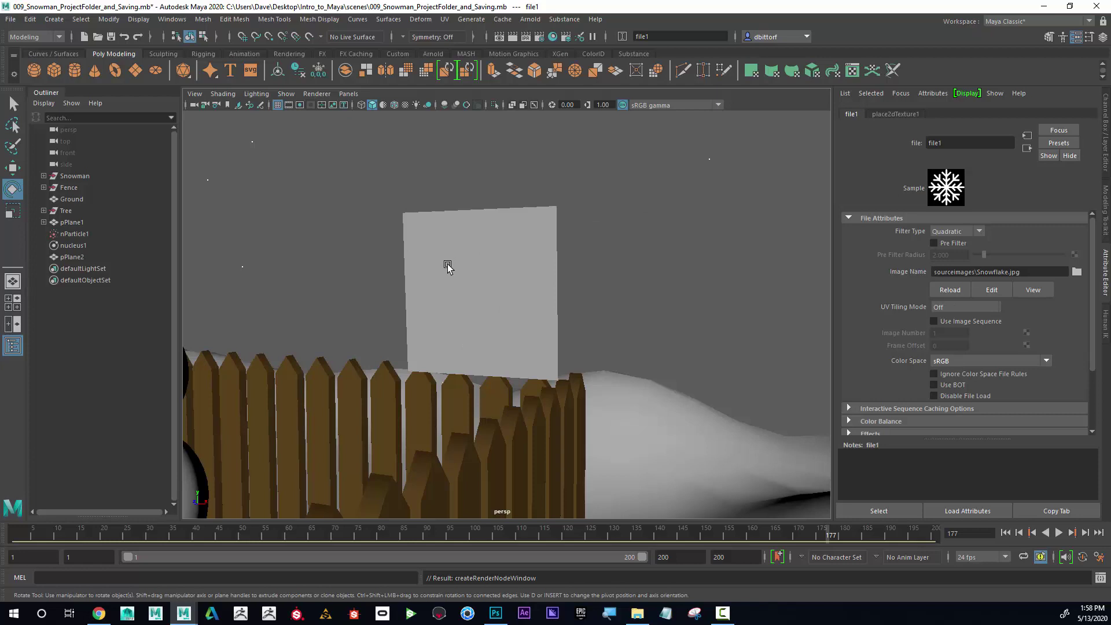
Turn on textured display to see Snowflake.jpg on pPlane2, then open its Material Attributes
{"action": "key", "text": "6"}
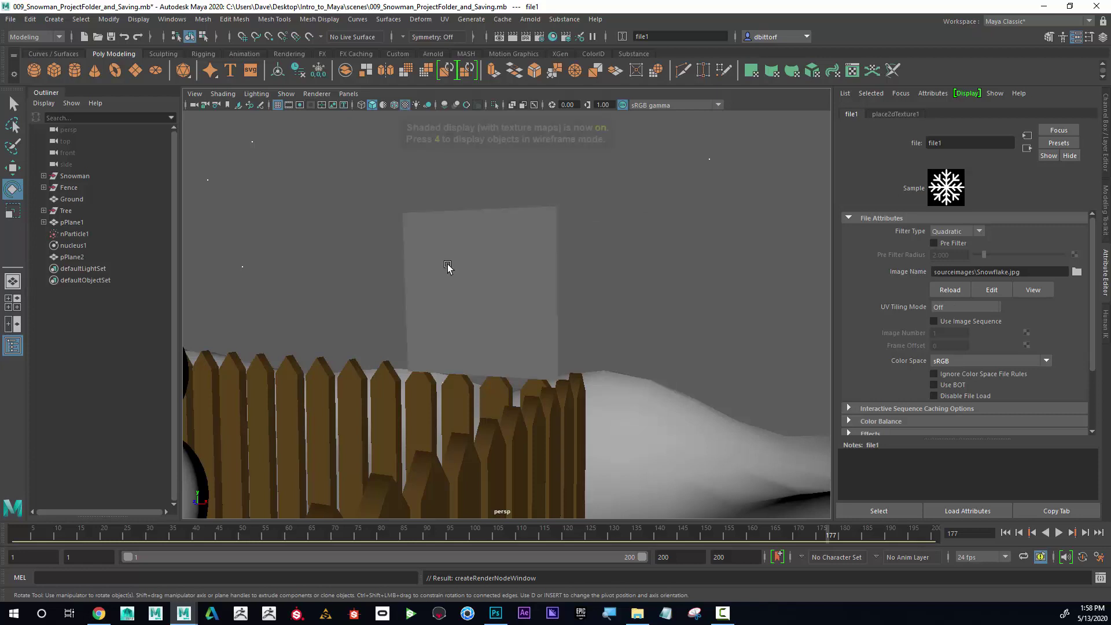
{"action": "scroll", "coordinate": [509, 301], "scroll_direction": "down", "scroll_amount": 5}
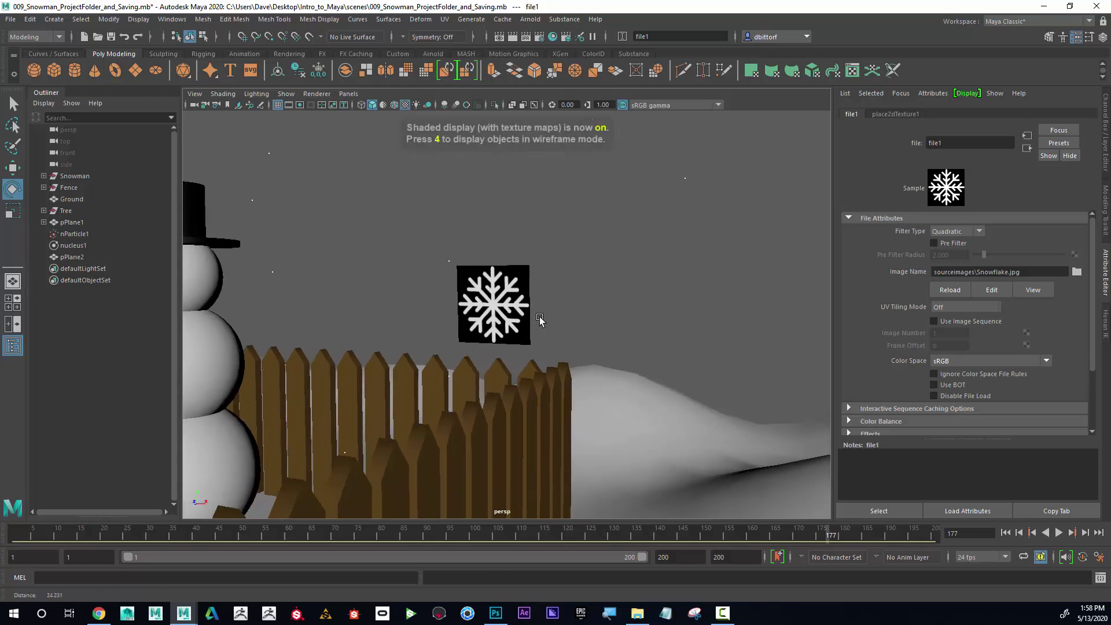
{"action": "left_click_drag", "start_coordinate": [536, 318], "coordinate": [483, 306], "text": "alt"}
{"action": "right_click_drag", "start_coordinate": [483, 305], "coordinate": [517, 346], "text": "alt"}
{"action": "key", "text": "5"}
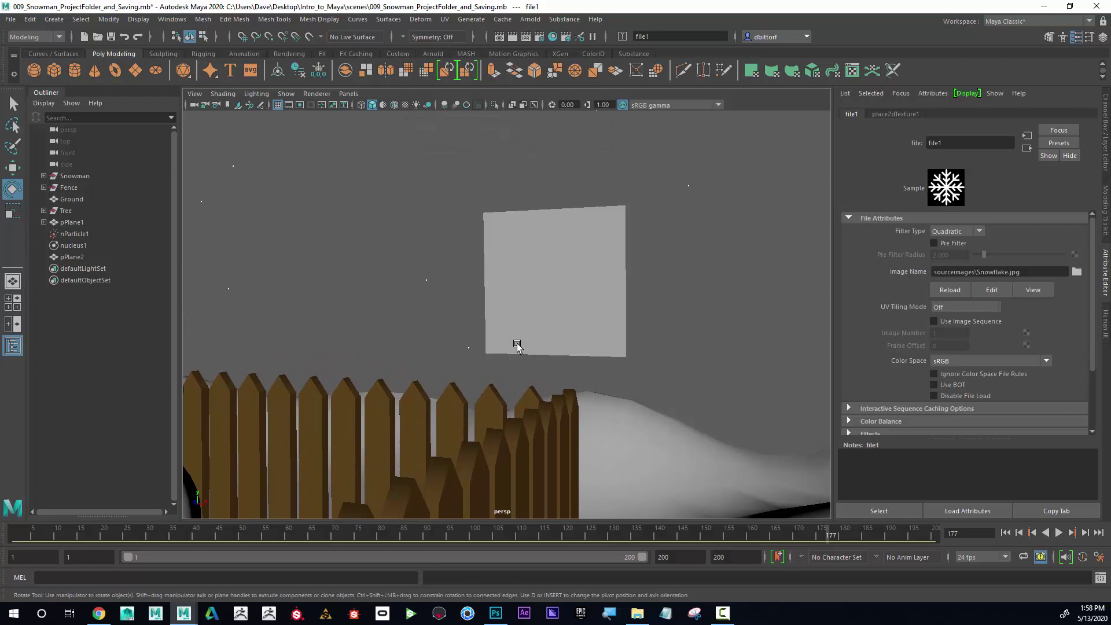
{"action": "key", "text": "6"}
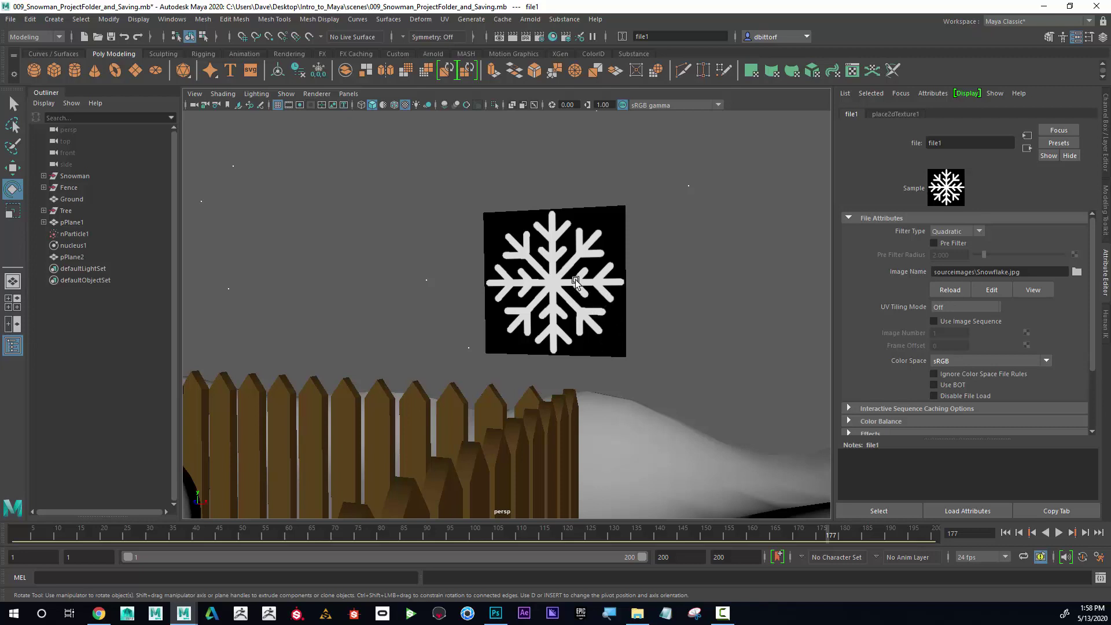
{"action": "left_click", "coordinate": [547, 265]}
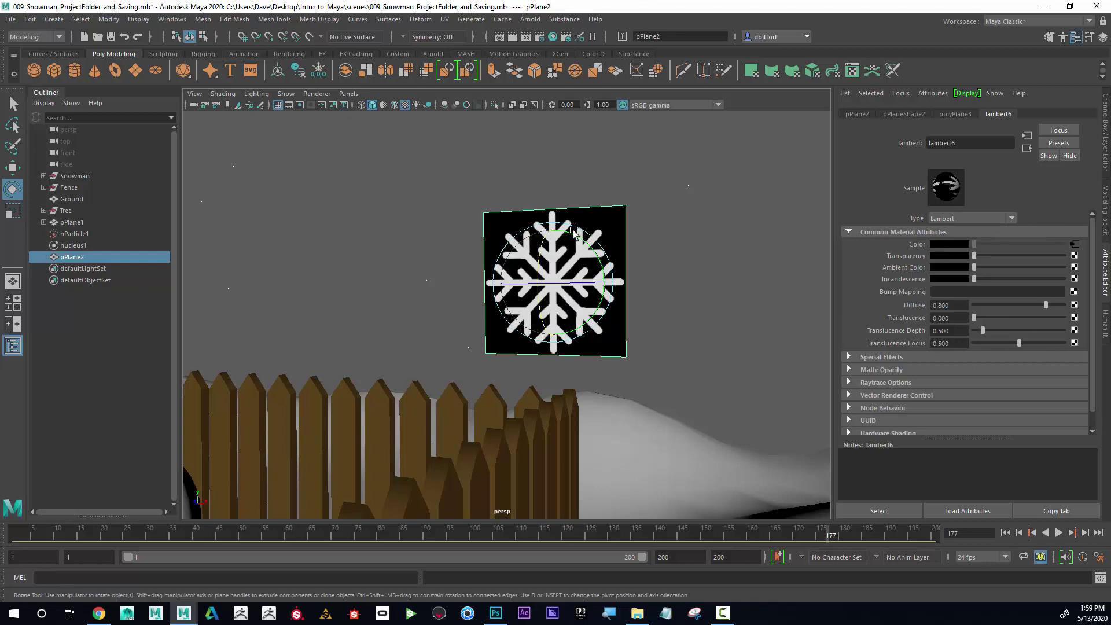
{"action": "right_click_drag", "start_coordinate": [591, 222], "coordinate": [603, 505]}
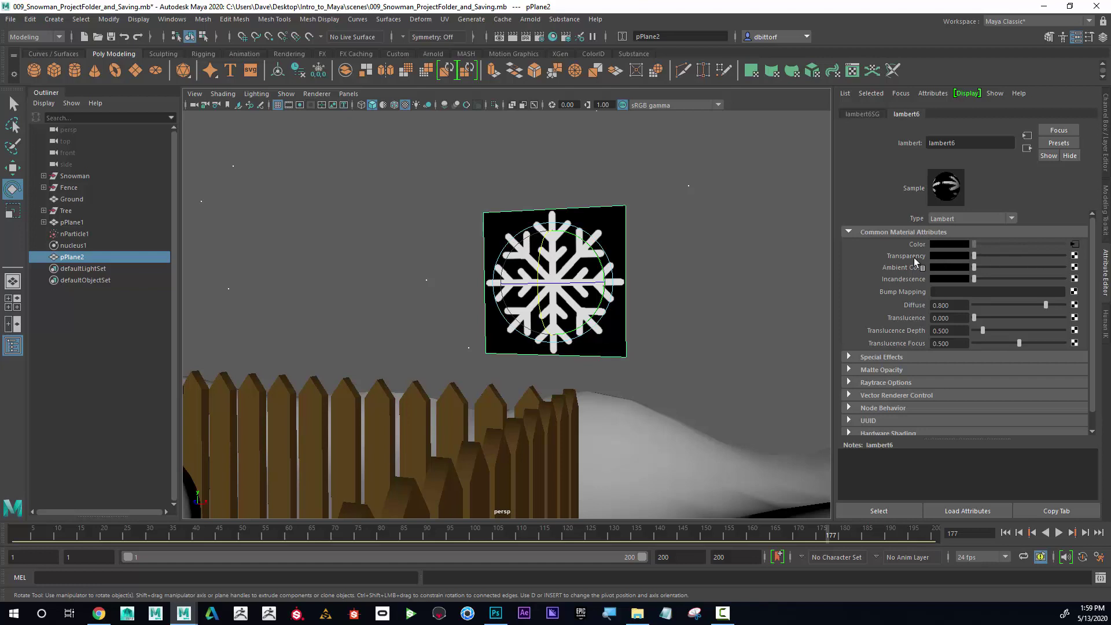
Test the lambert6 Transparency slider, reset it to opaque black, and start a Transparency map
{"action": "left_click_drag", "start_coordinate": [976, 256], "coordinate": [1072, 259]}
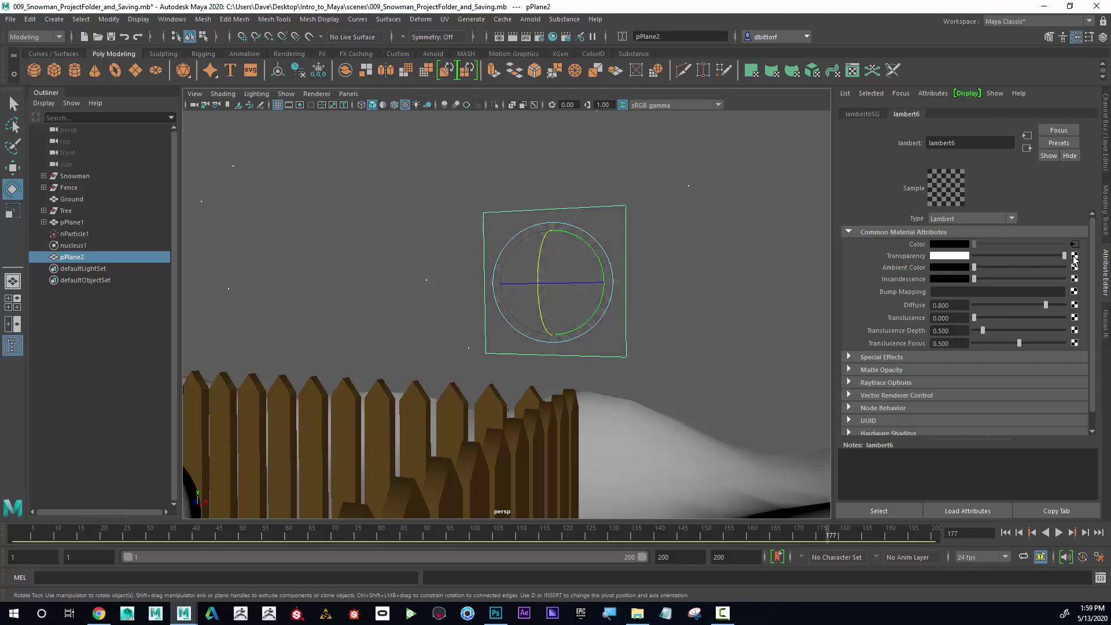
{"action": "left_click_drag", "start_coordinate": [1072, 259], "coordinate": [1042, 263]}
{"action": "left_click_drag", "start_coordinate": [1057, 259], "coordinate": [975, 260]}
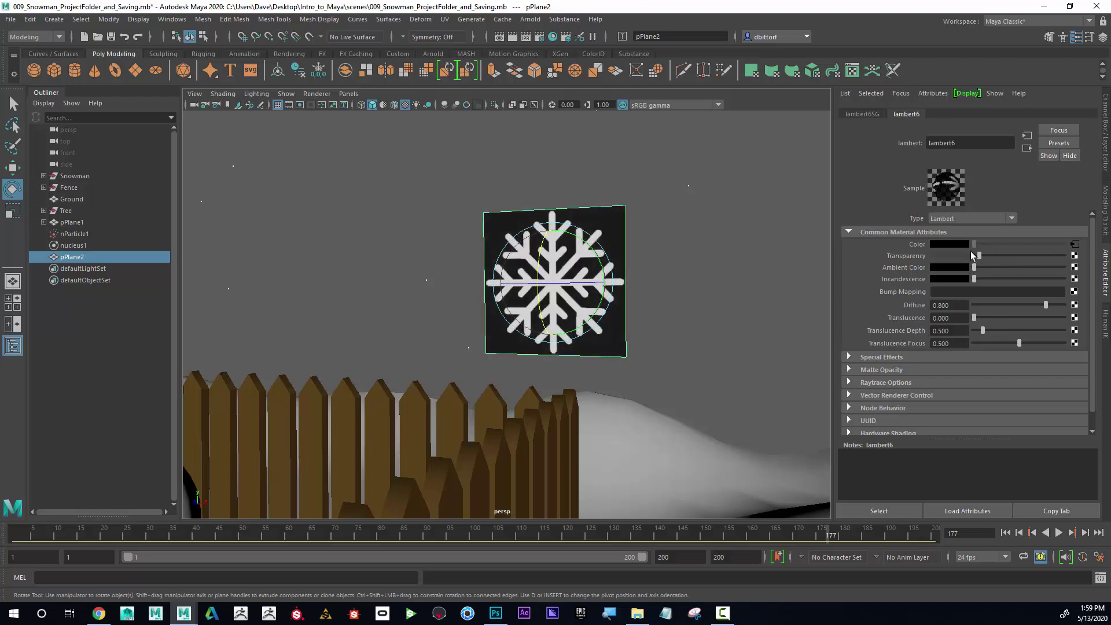
{"action": "left_click", "coordinate": [1075, 256]}
Load Snowflake.jpg into a new file2 texture as lambert6's transparency map
{"action": "left_click", "coordinate": [673, 198]}
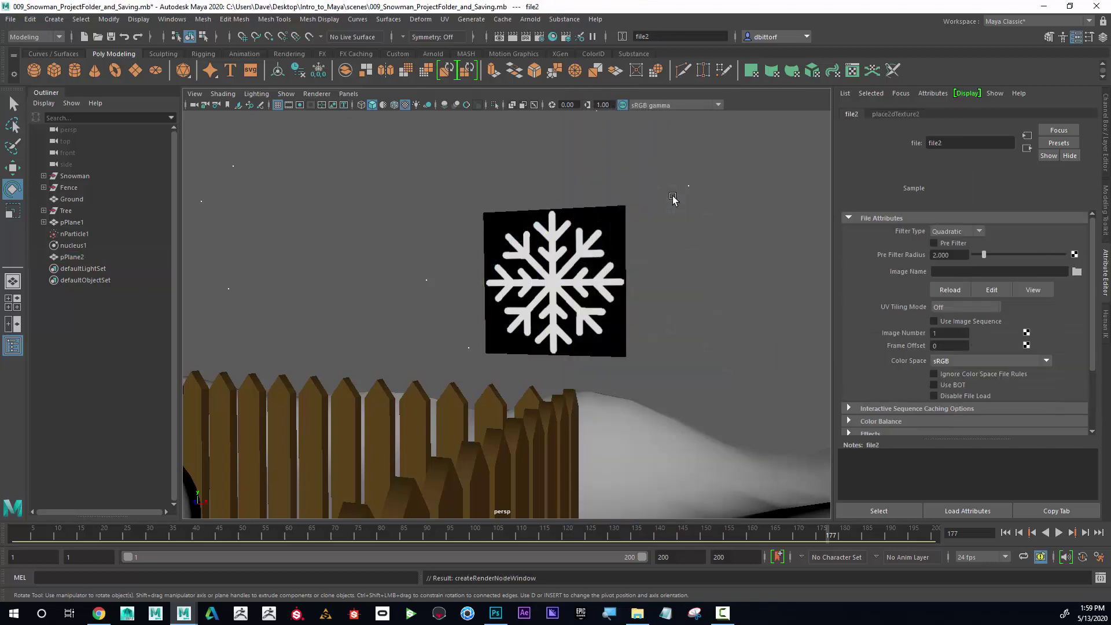
{"action": "left_click", "coordinate": [1077, 272]}
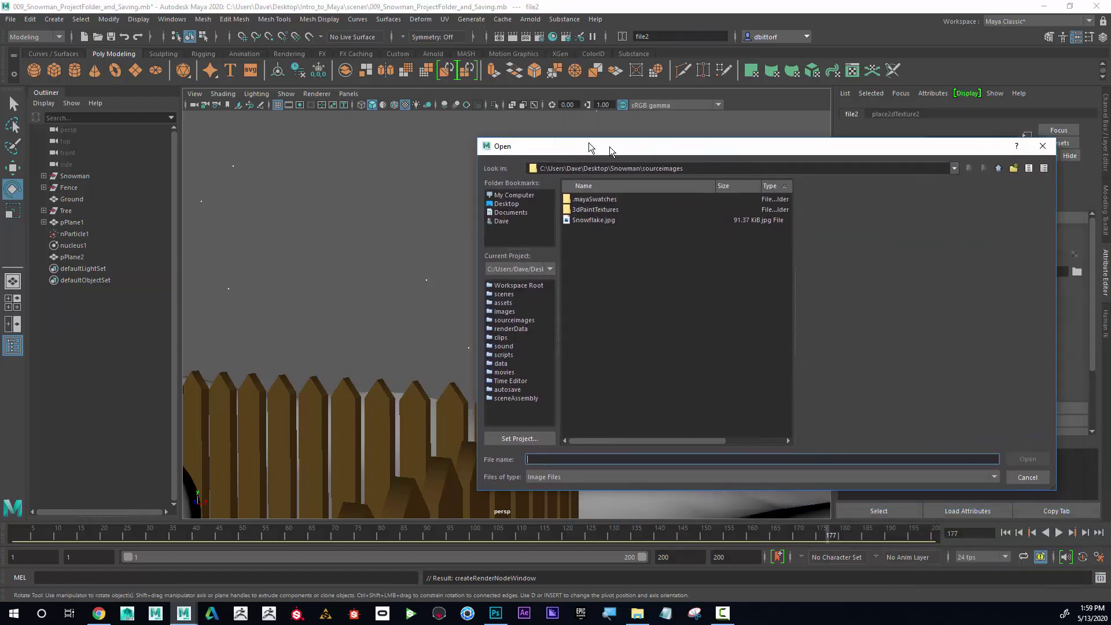
{"action": "left_click", "coordinate": [520, 206]}
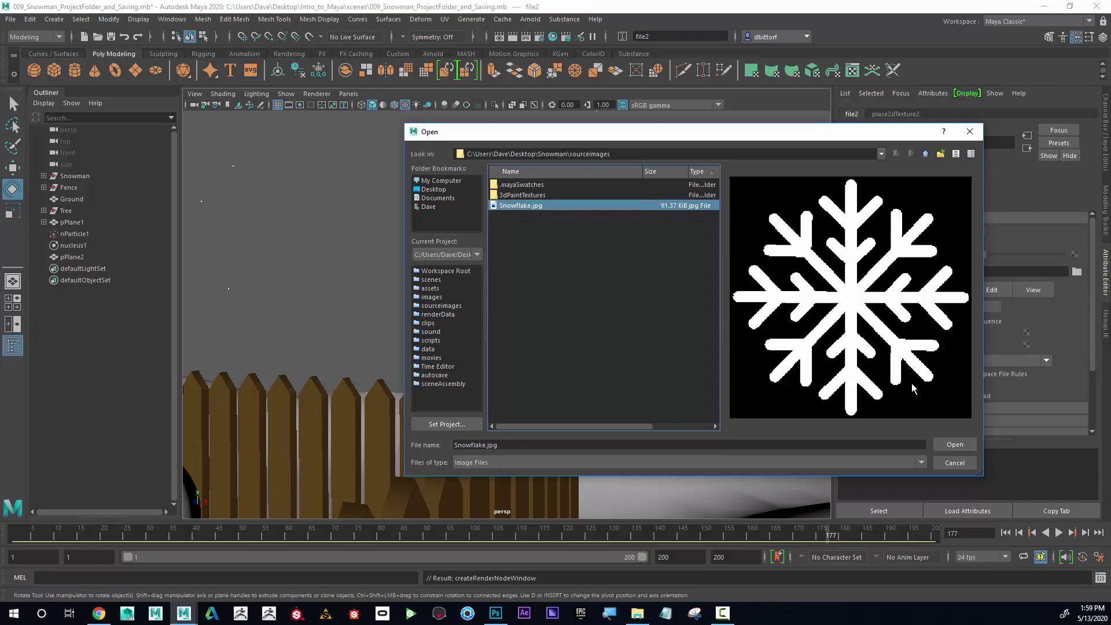
{"action": "left_click", "coordinate": [956, 445]}
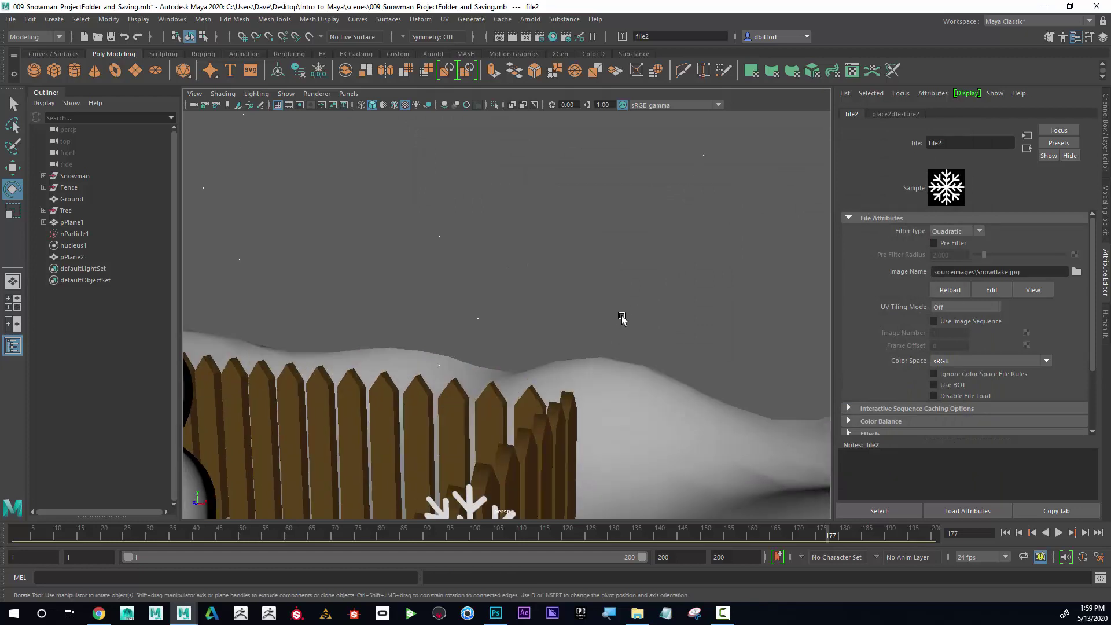
{"action": "middle_click_drag", "start_coordinate": [623, 318], "coordinate": [689, 282], "text": "alt"}
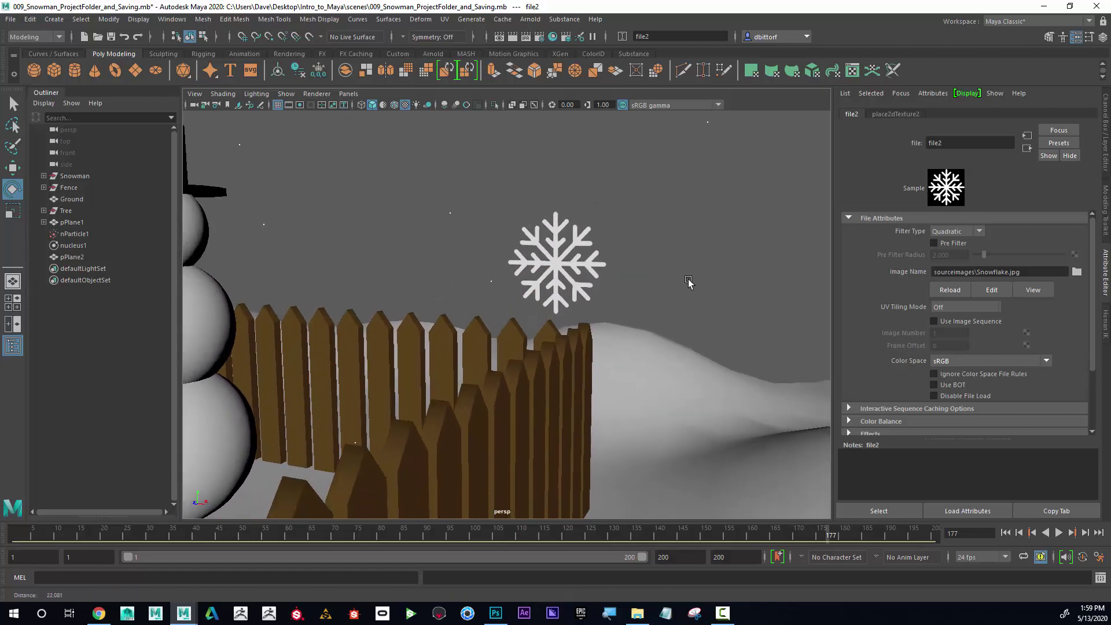
{"action": "scroll", "coordinate": [518, 265], "scroll_direction": "up", "scroll_amount": 5}
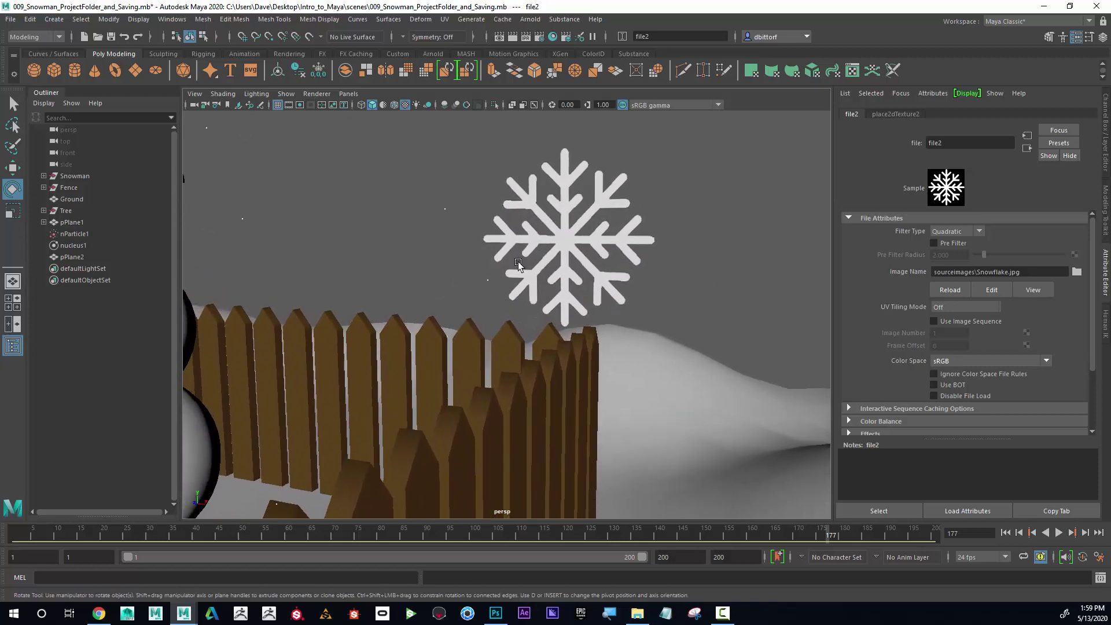
{"action": "left_click", "coordinate": [588, 211]}
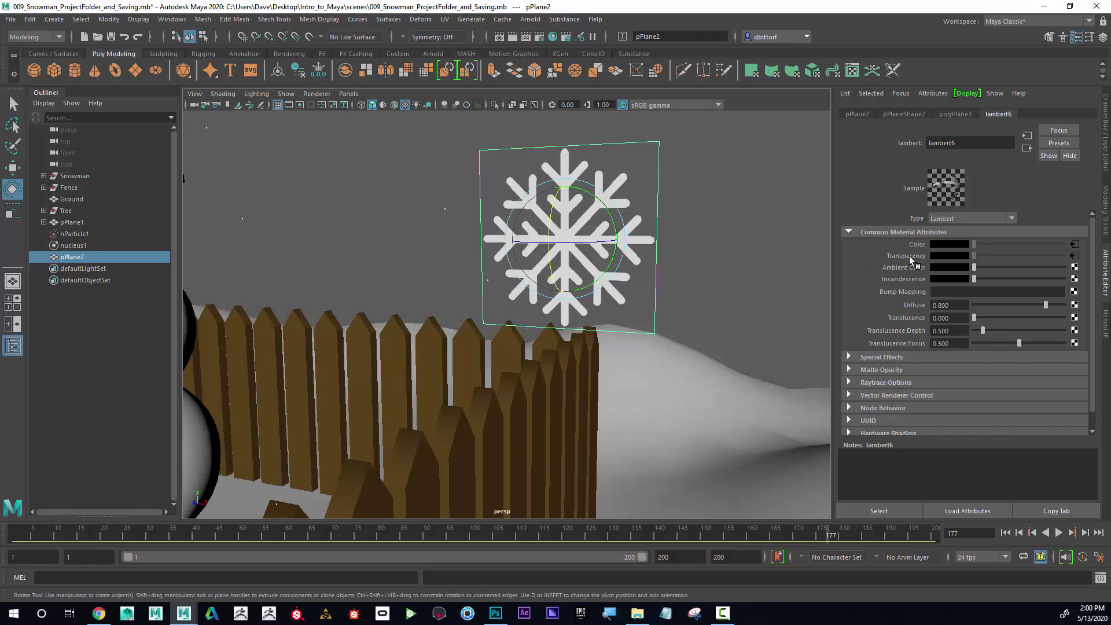
{"action": "left_click_drag", "start_coordinate": [679, 275], "coordinate": [682, 249], "text": "alt"}
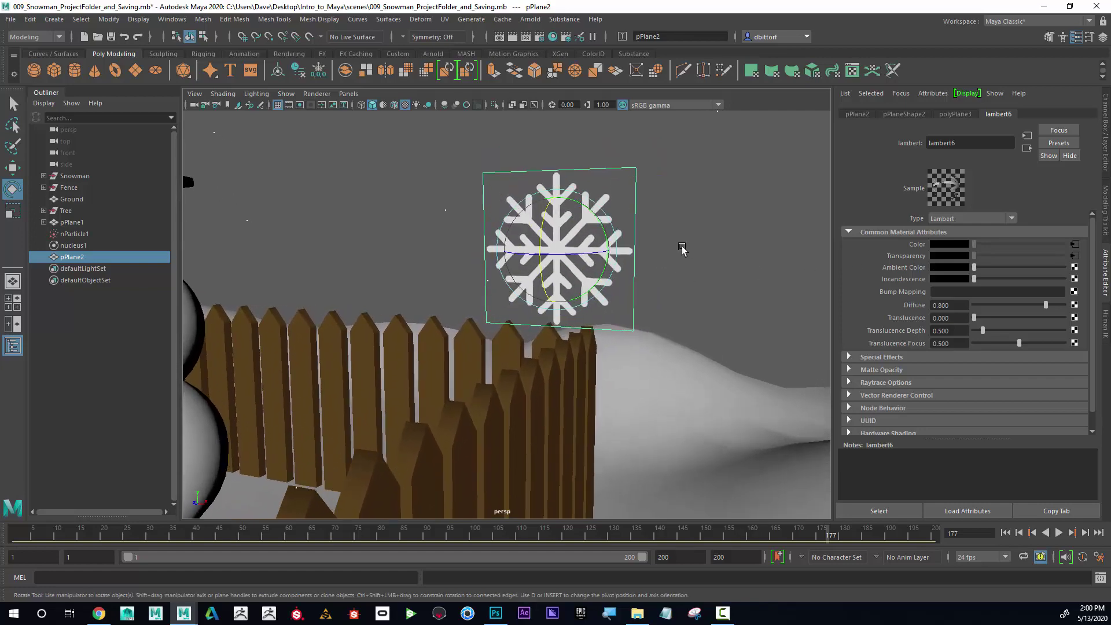
{"action": "left_click", "coordinate": [686, 255]}
{"action": "right_click_drag", "start_coordinate": [700, 266], "coordinate": [730, 279], "text": "alt"}
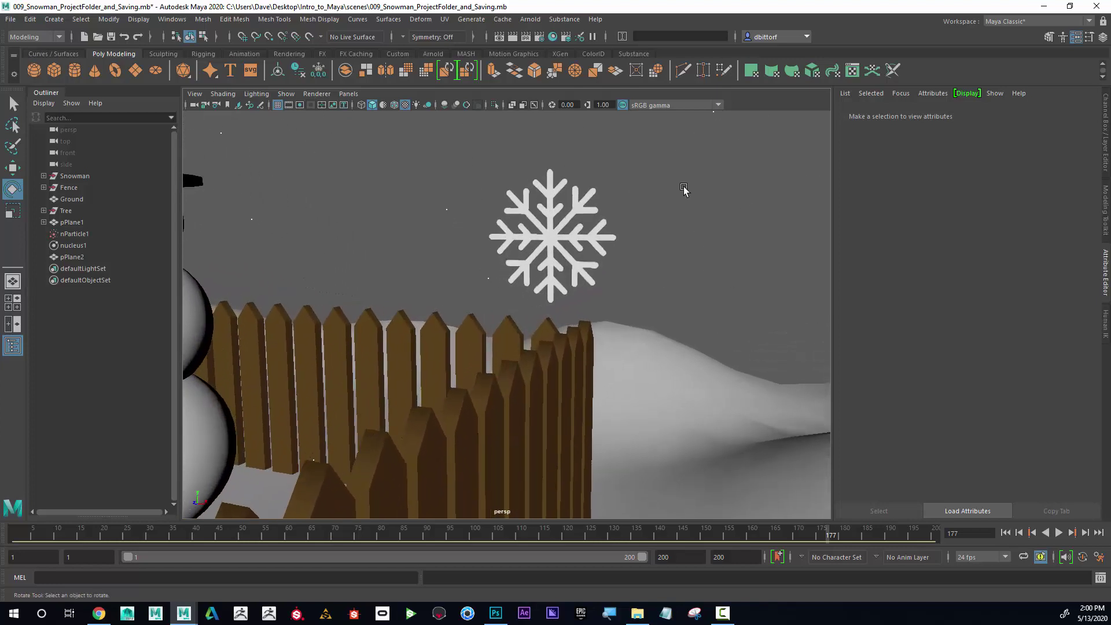